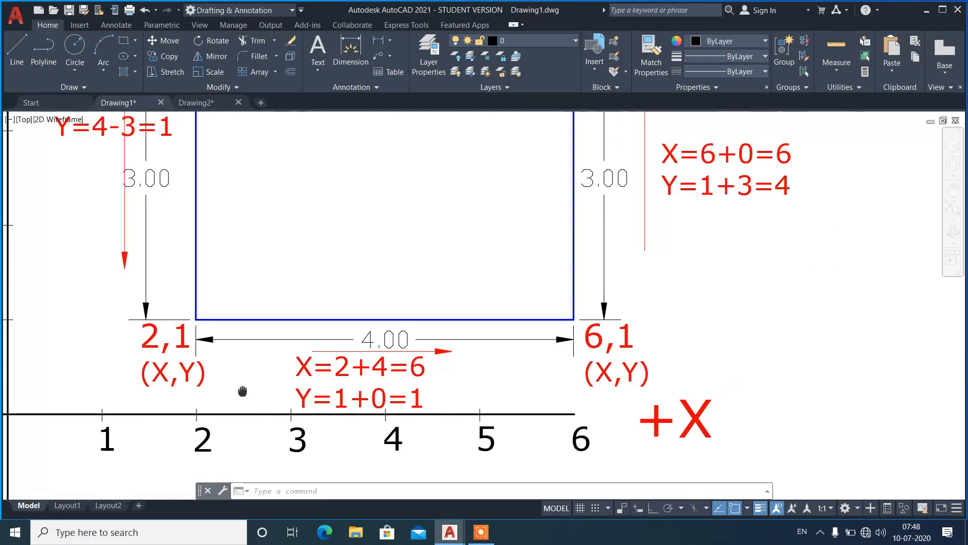
Examine the X and Y calculation along the rectangle's bottom edge, from its lower-left corner to its lower-right corner.
scroll(338, 345, "down", 2)
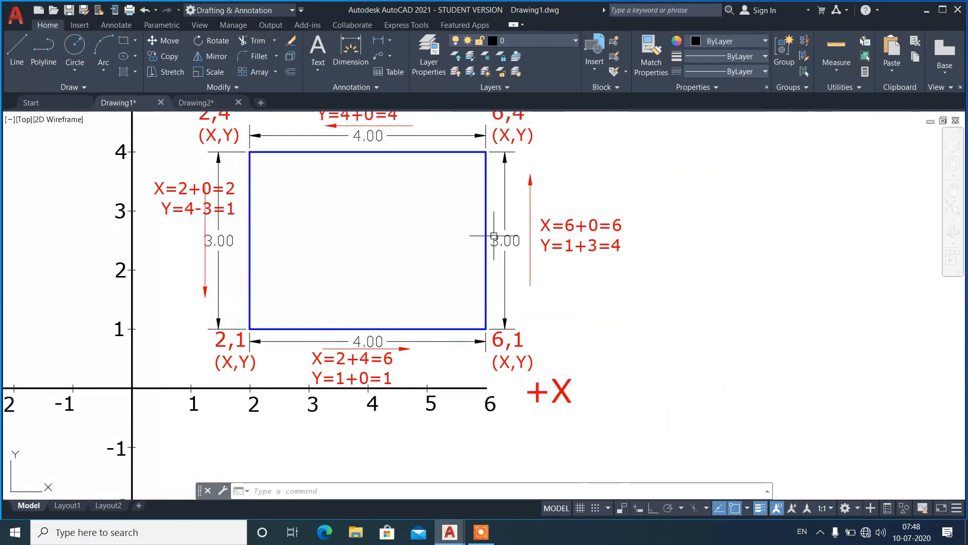
scroll(298, 383, "up", 2)
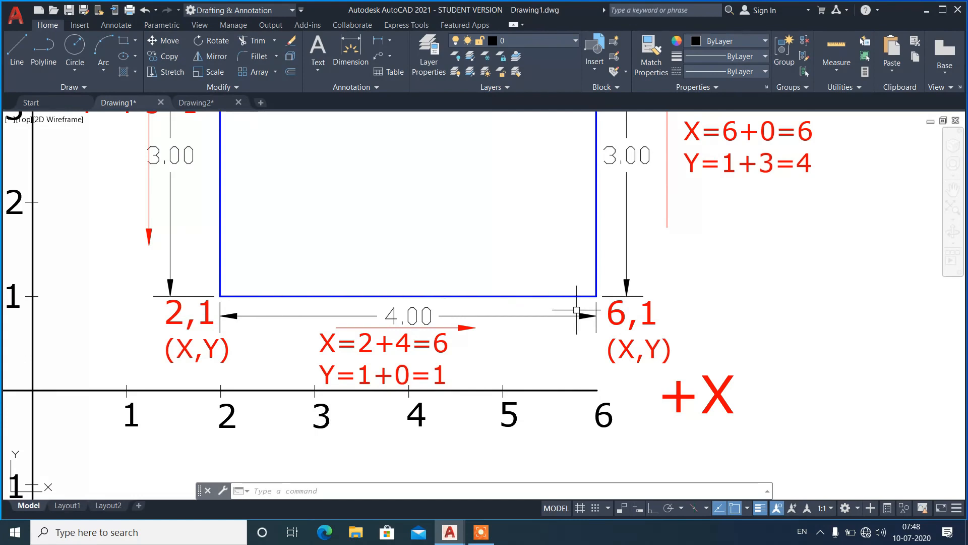
scroll(459, 339, "up", 2)
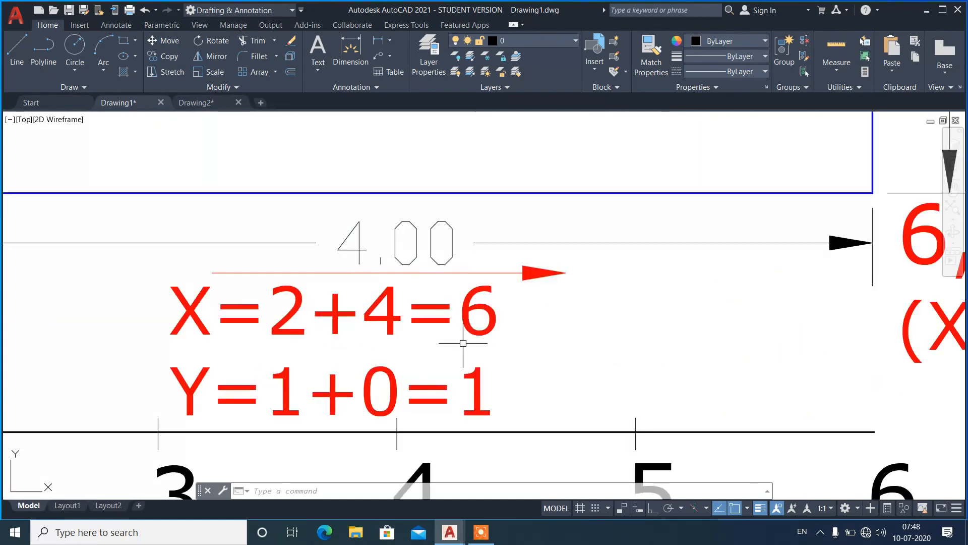
scroll(461, 343, "down", 4)
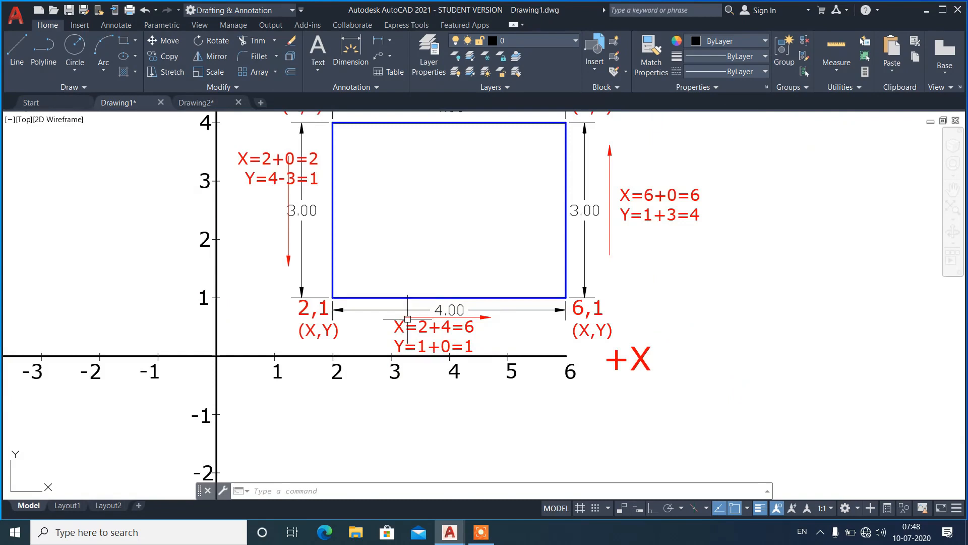
scroll(411, 319, "up", 2)
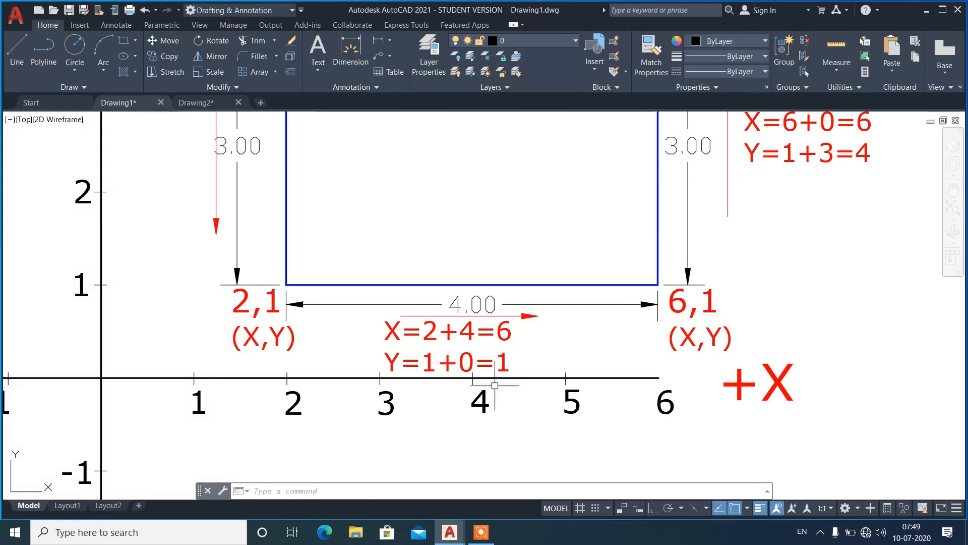
scroll(496, 381, "up", 2)
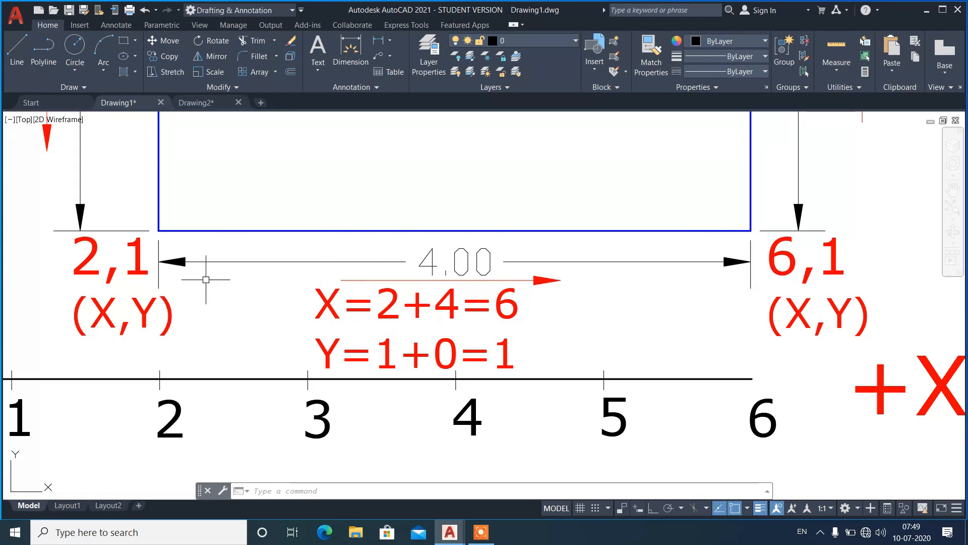
scroll(517, 393, "down", 4)
scroll(706, 303, "up", 2)
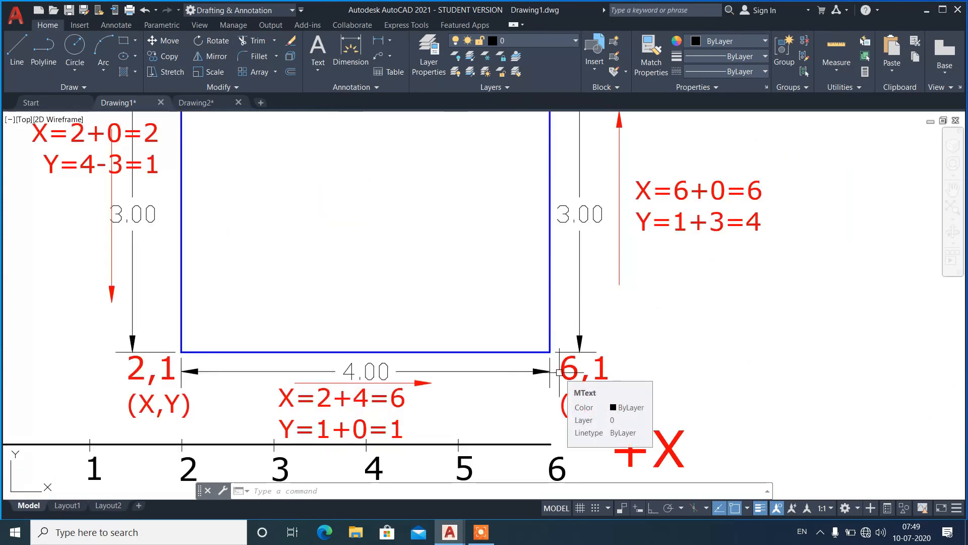
scroll(512, 384, "down", 2)
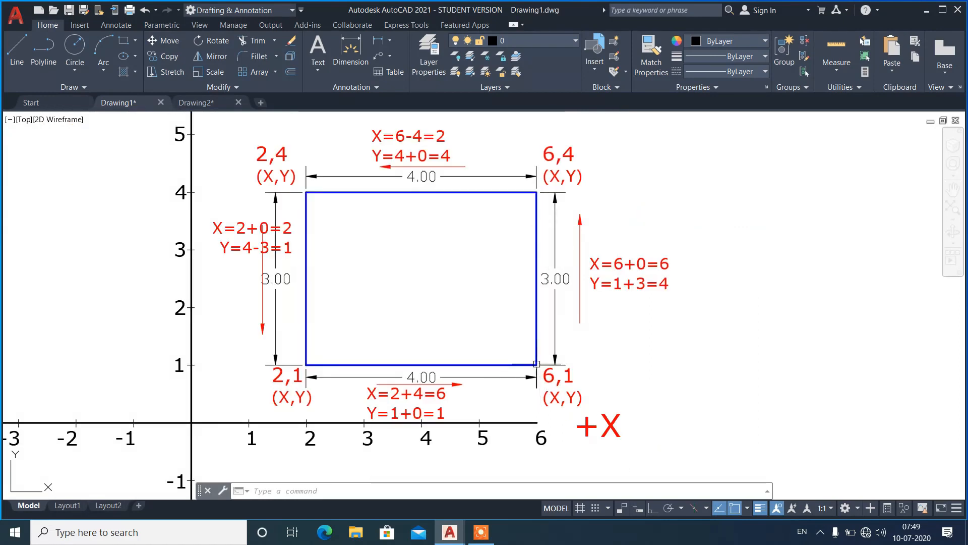
scroll(558, 460, "up", 2)
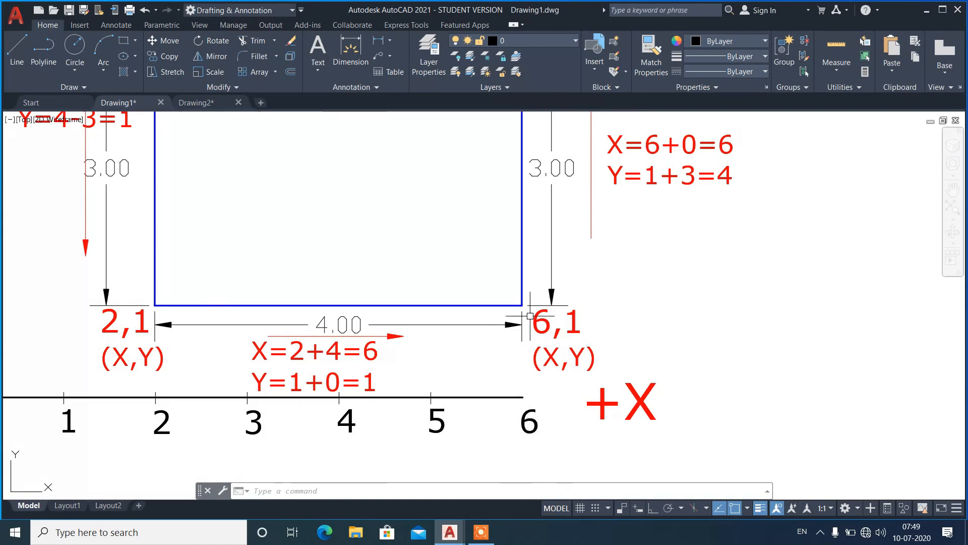
scroll(505, 397, "down", 2)
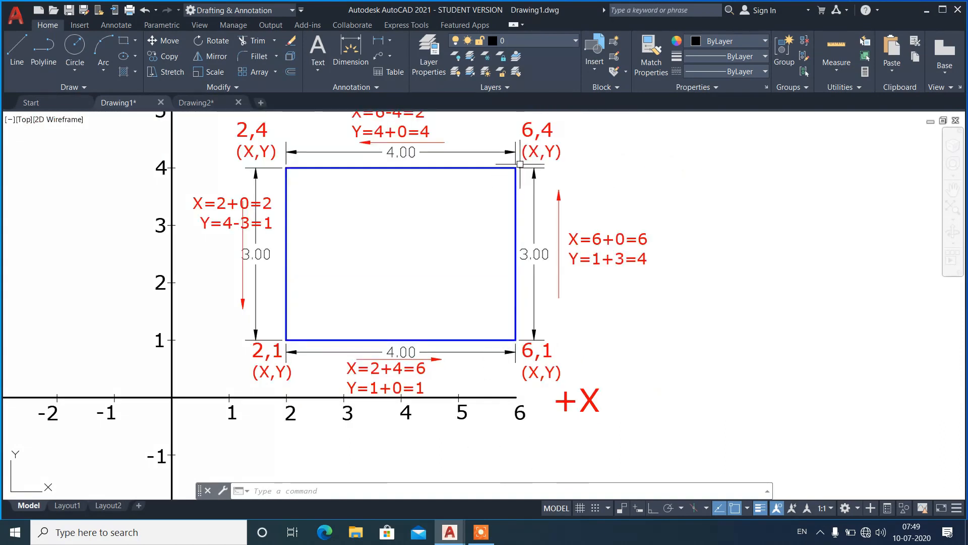
Examine the X and Y calculation beside the rectangle's right edge, from its lower-right corner to its upper-right corner.
scroll(629, 227, "up", 3)
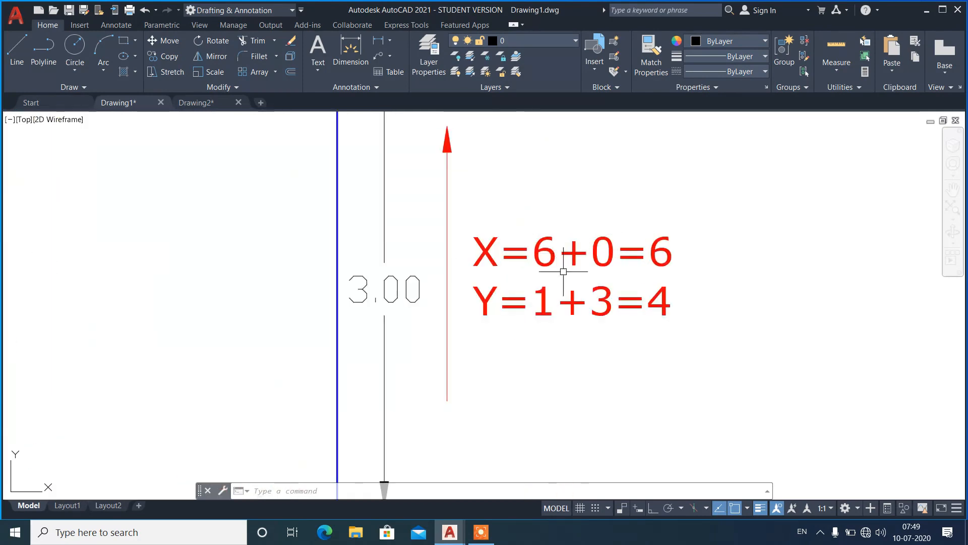
scroll(580, 276, "down", 3)
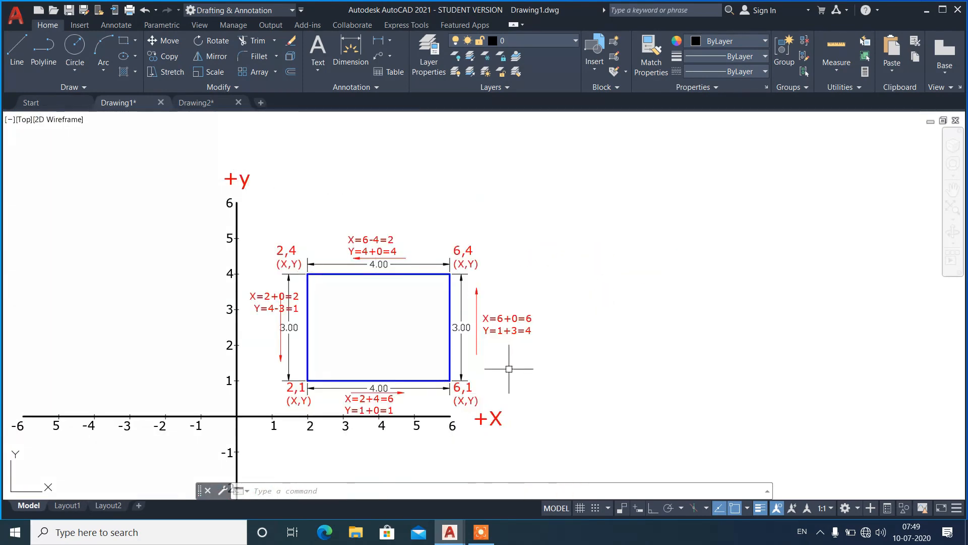
scroll(477, 388, "up", 4)
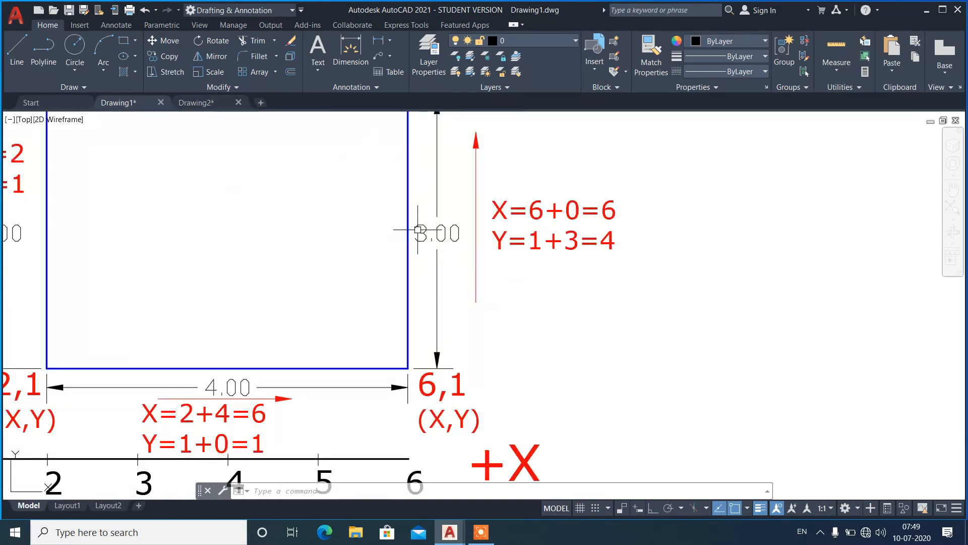
scroll(641, 210, "up", 4)
scroll(543, 331, "down", 4)
scroll(476, 242, "down", 4)
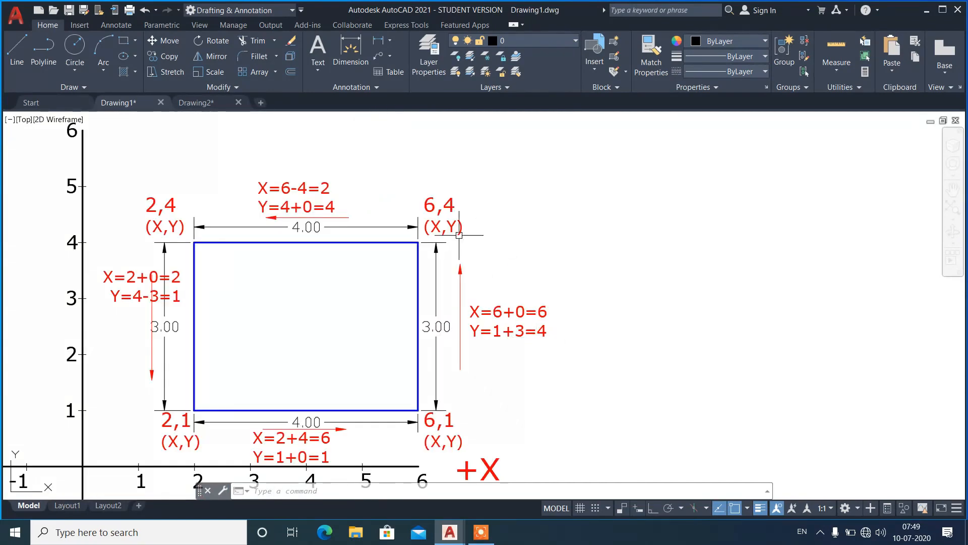
Examine the X and Y calculation above the rectangle's top edge, relating its leftward direction to the negative X axis.
scroll(464, 181, "up", 5)
mouse_move(572, 276)
middle_mouse_down()
mouse_move(802, 297)
mouse_move(847, 315)
middle_mouse_up()
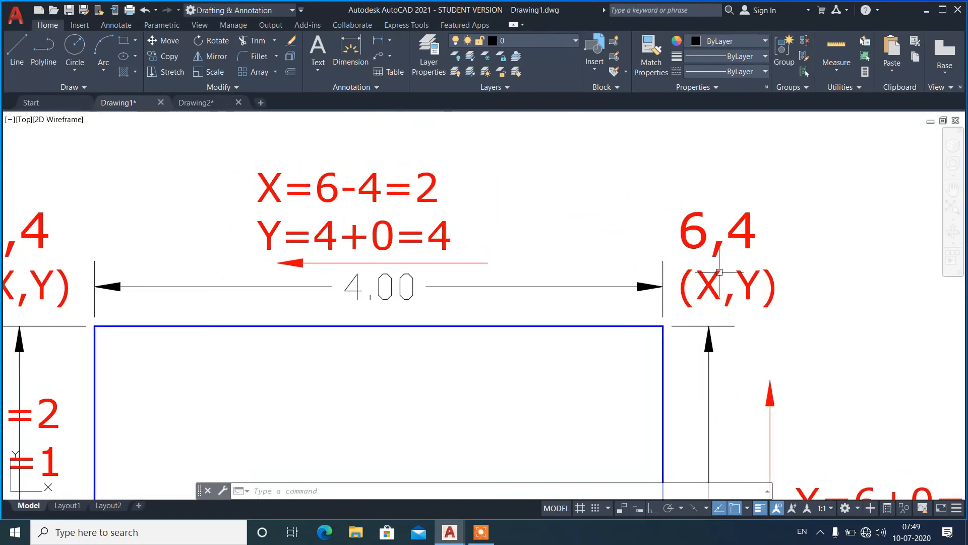
middle_click_drag(497, 350, 606, 346)
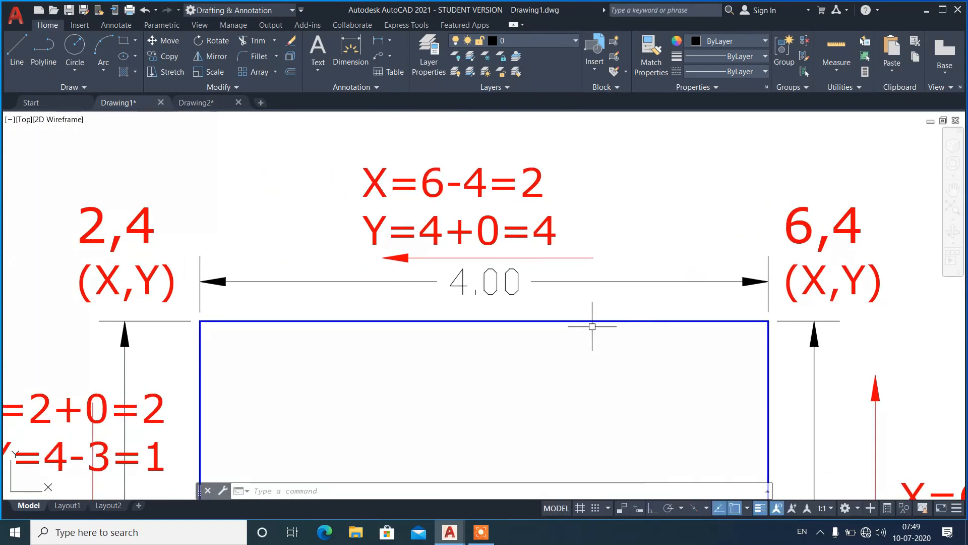
scroll(444, 257, "down", 2)
scroll(508, 258, "down", 1)
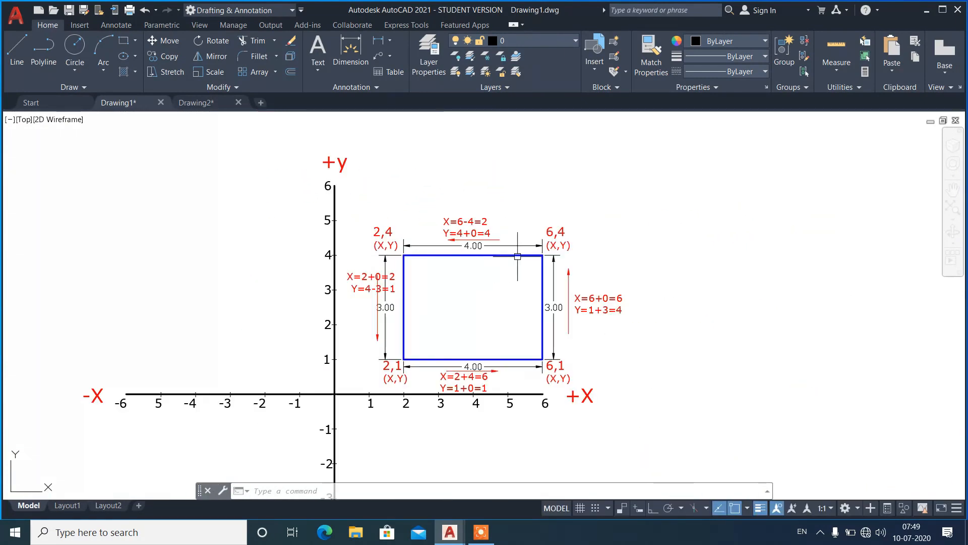
scroll(55, 411, "up", 2)
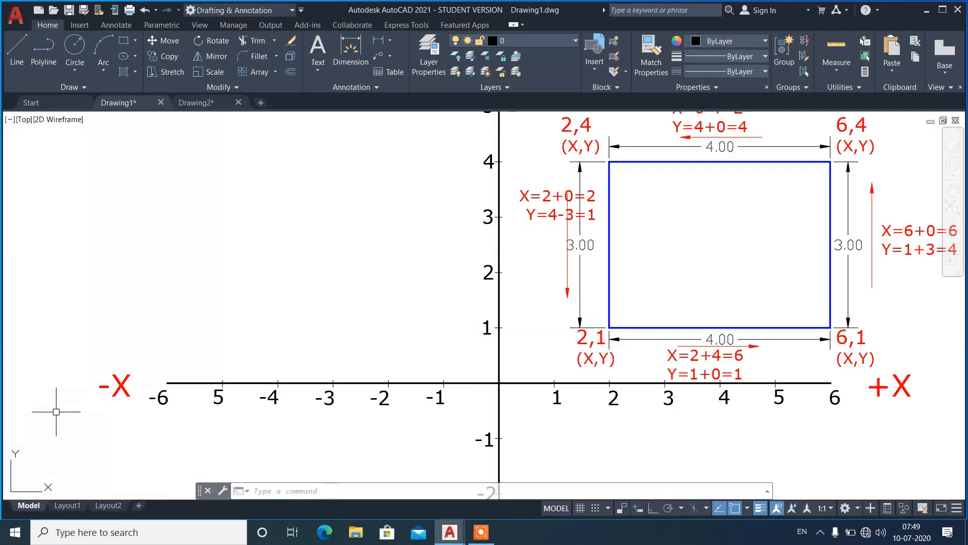
scroll(106, 404, "down", 2)
scroll(521, 218, "up", 2)
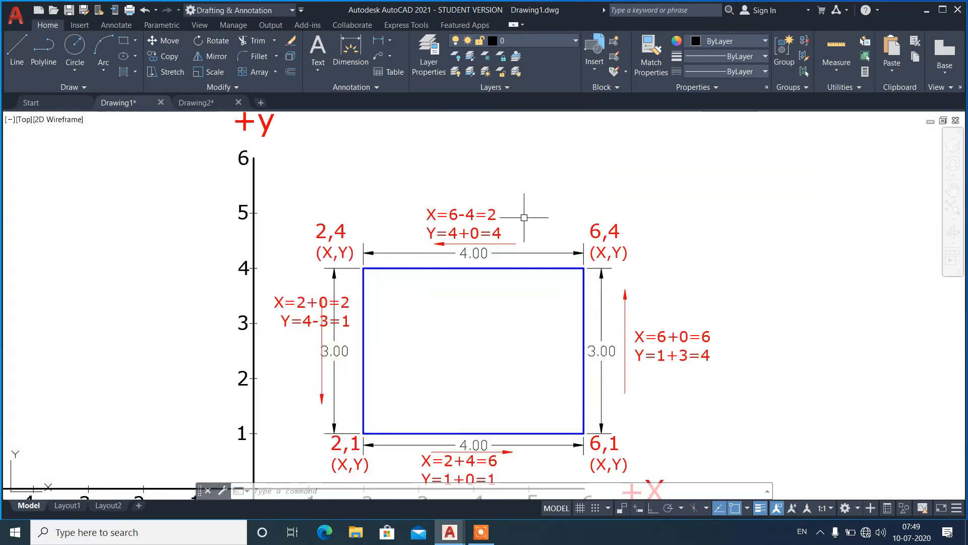
scroll(574, 218, "up", 2)
scroll(487, 242, "up", 2)
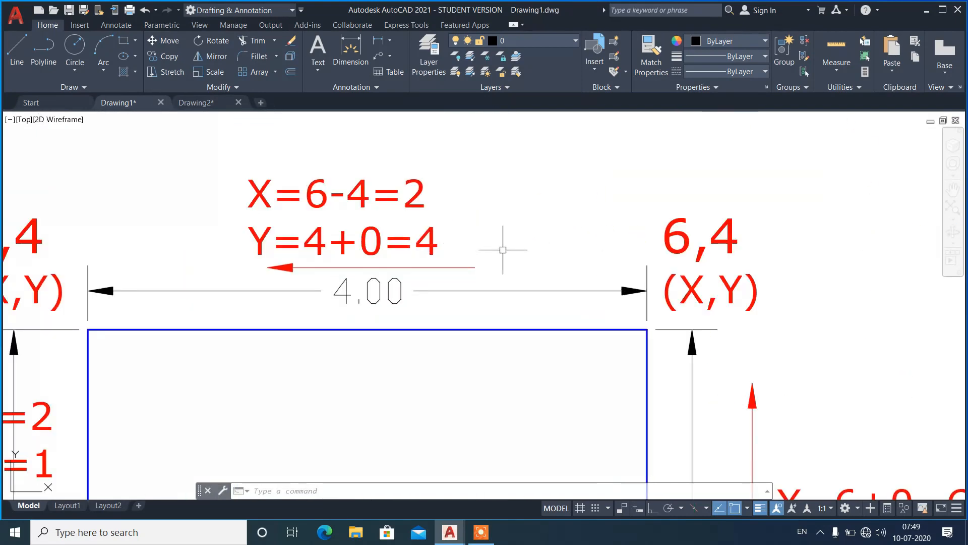
scroll(561, 269, "down", 2)
scroll(383, 301, "up", 2)
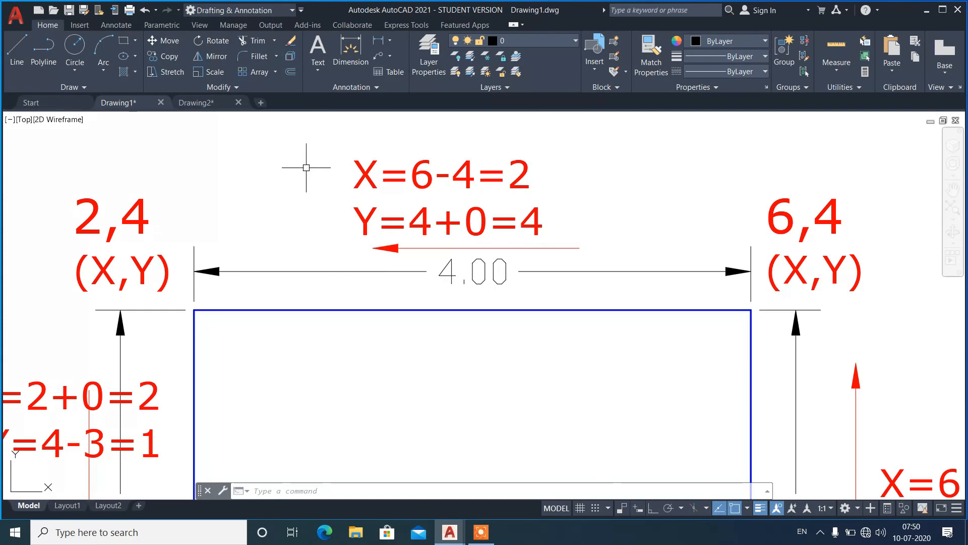
scroll(304, 169, "down", 2)
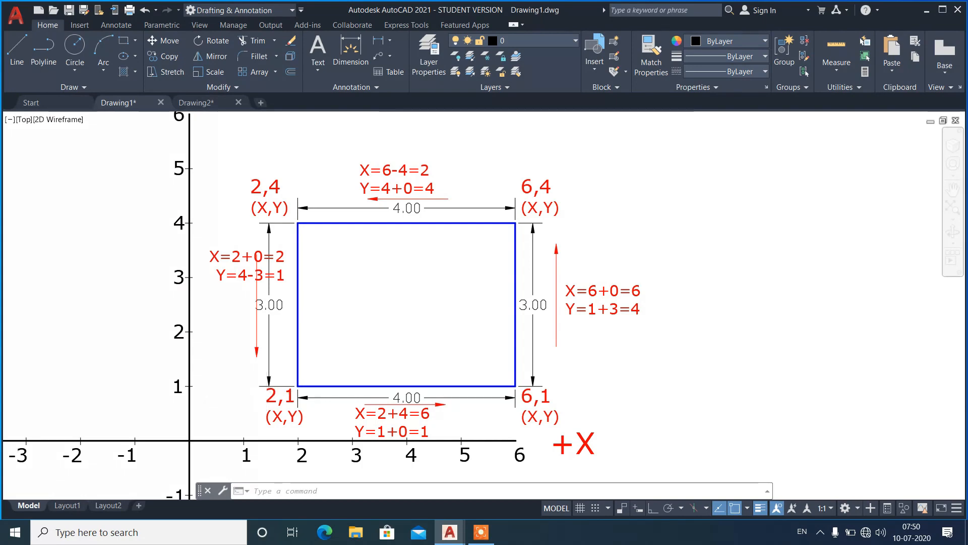
scroll(222, 391, "up", 2)
scroll(265, 296, "down", 2)
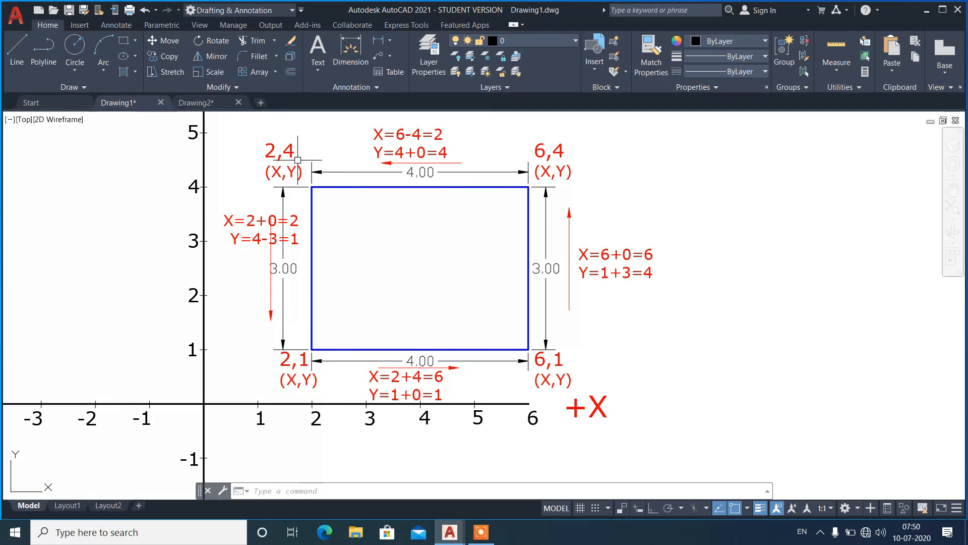
Examine the X and Y calculation beside the rectangle's left edge, relating its downward direction to the negative Y axis.
scroll(225, 190, "down", 6)
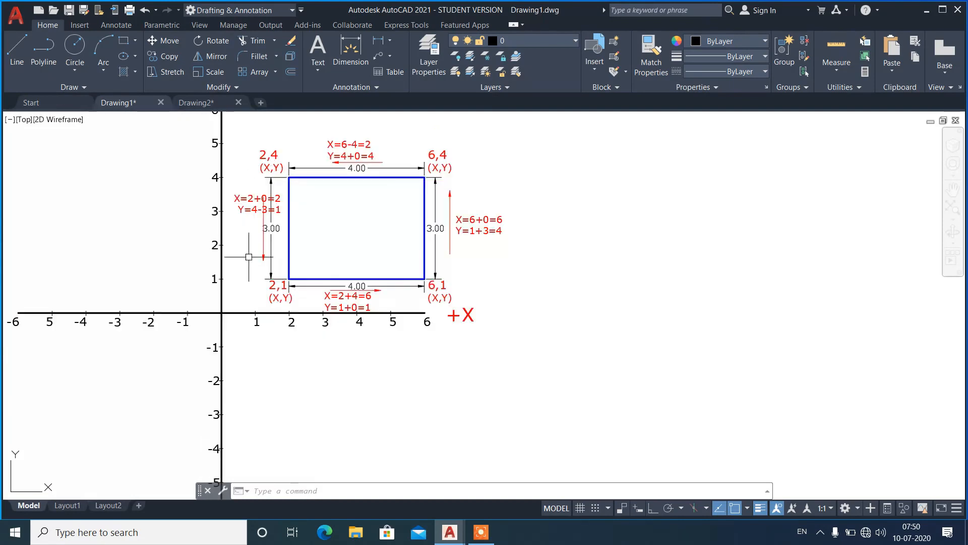
scroll(244, 352, "up", 4)
scroll(255, 379, "down", 2)
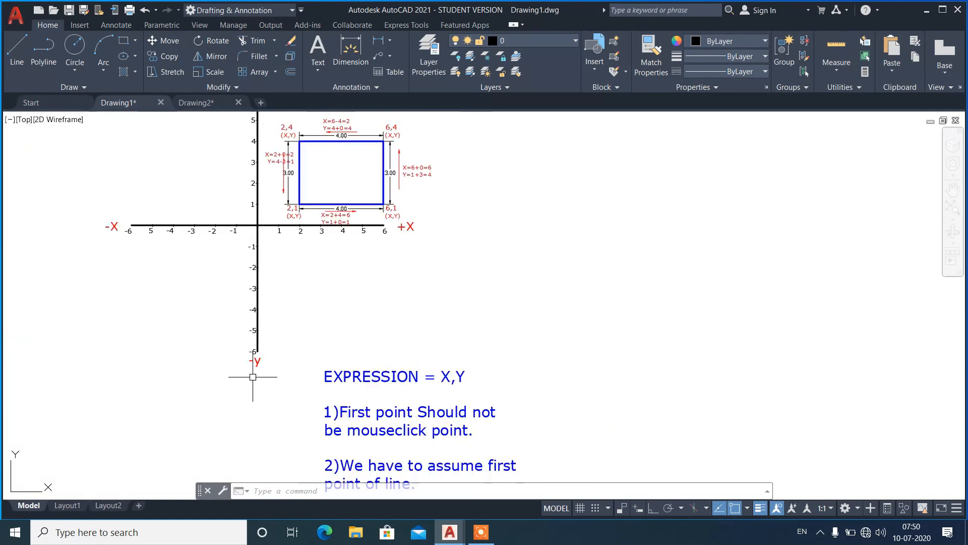
scroll(294, 182, "up", 6)
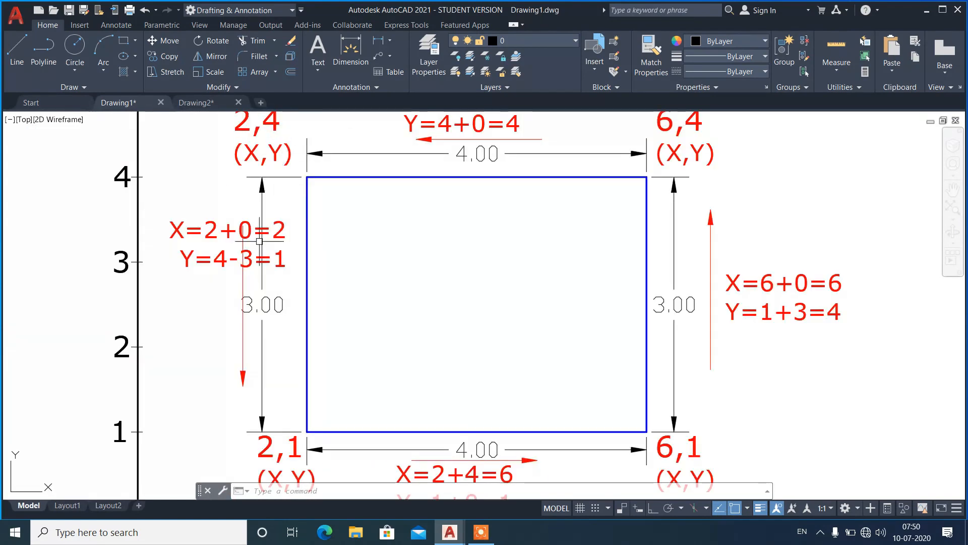
scroll(301, 233, "down", 2)
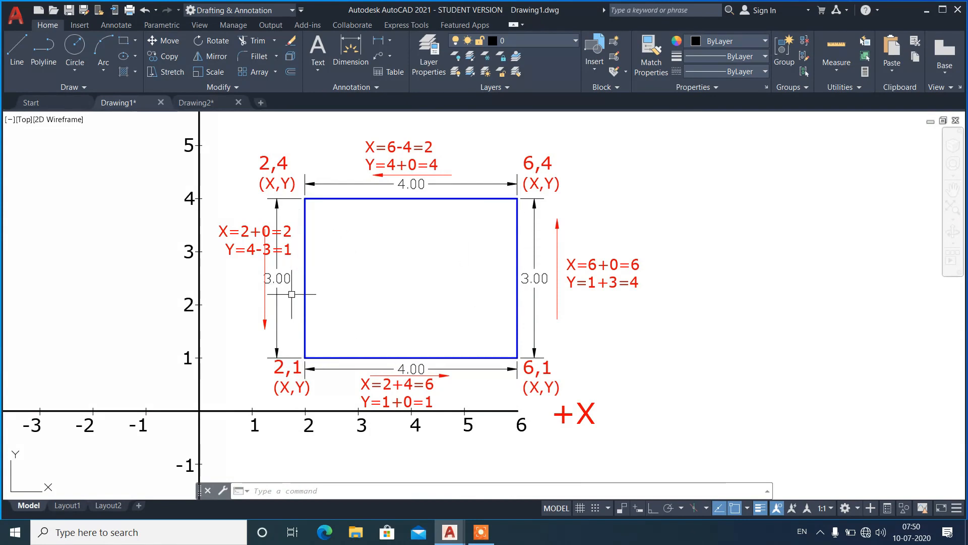
scroll(182, 298, "down", 4)
scroll(274, 303, "up", 2)
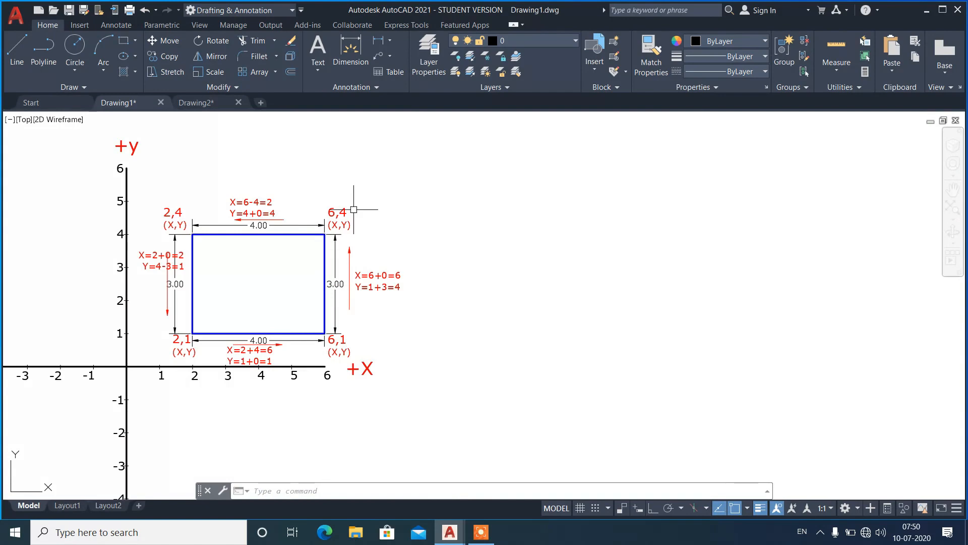
Draw the first two lines of a T-shaped outline beside the rectangle, from absolute point 12,1 to 13,1 and 13,4.
scroll(354, 209, "up", 2)
scroll(504, 237, "down", 2)
scroll(489, 353, "up", 2)
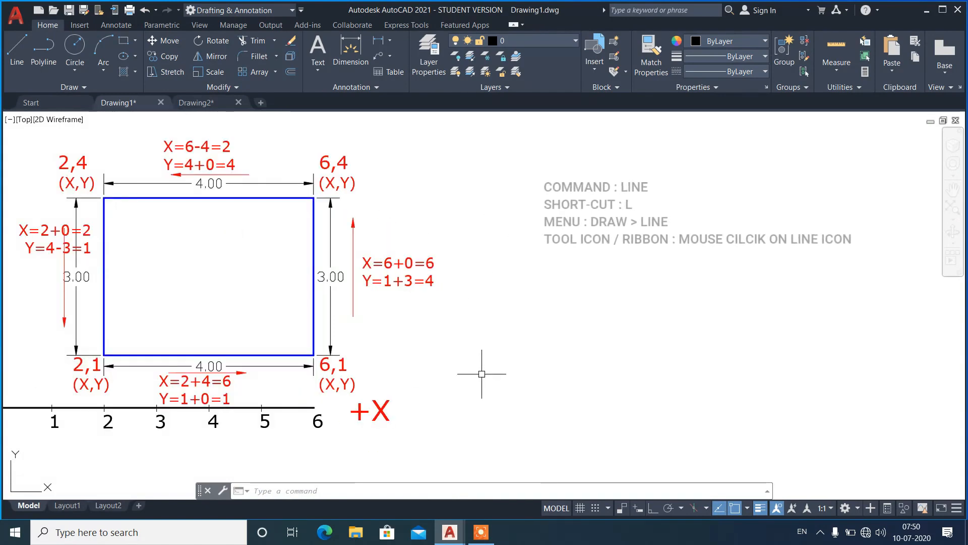
type("l")
key("Return")
type("12,1")
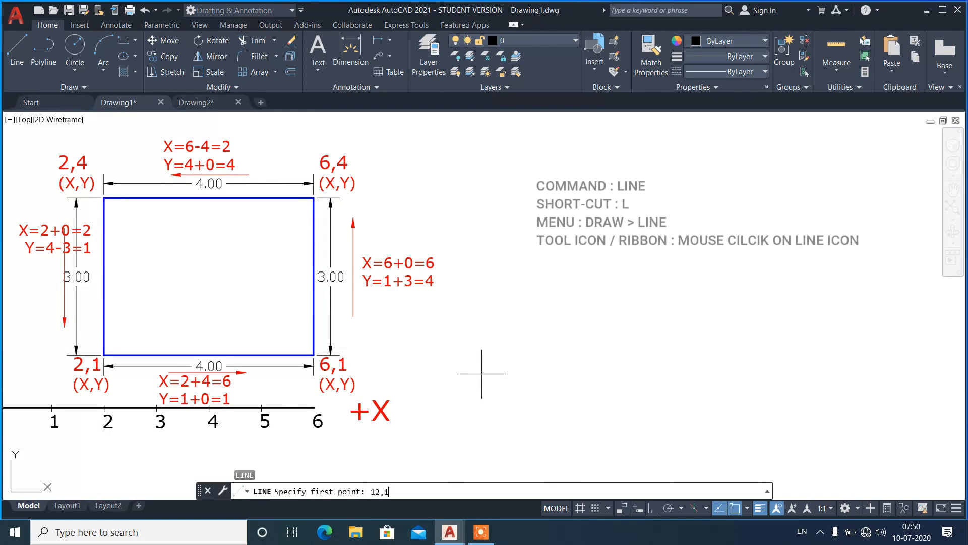
key("Return")
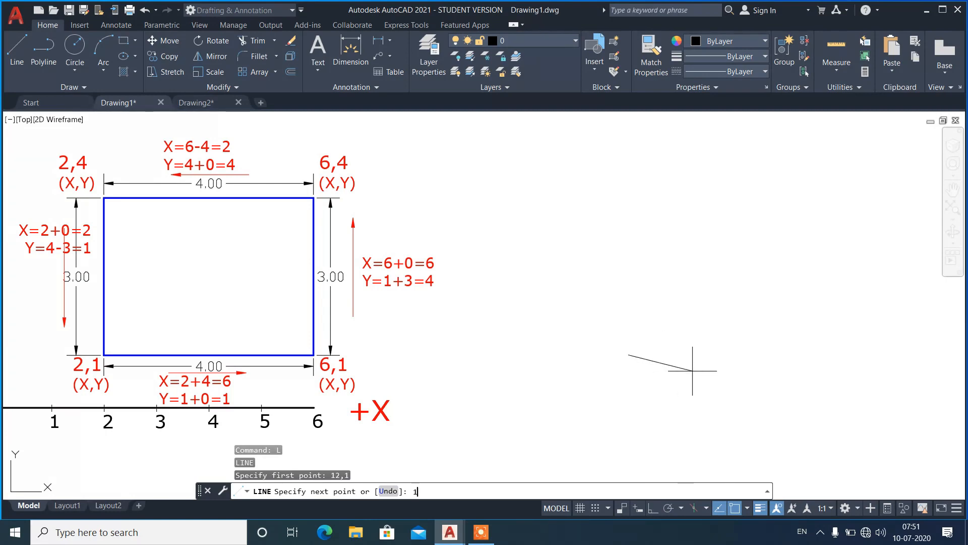
type("1")
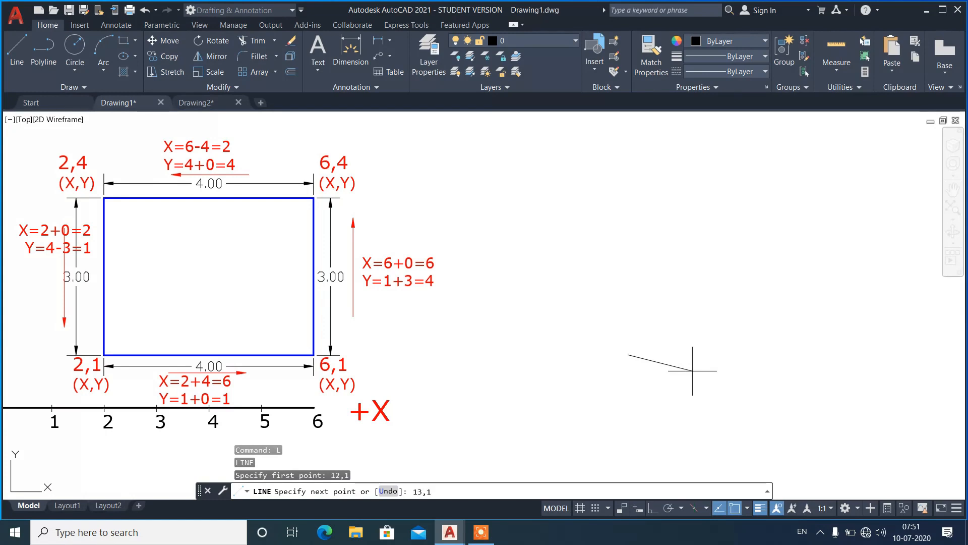
key("Return")
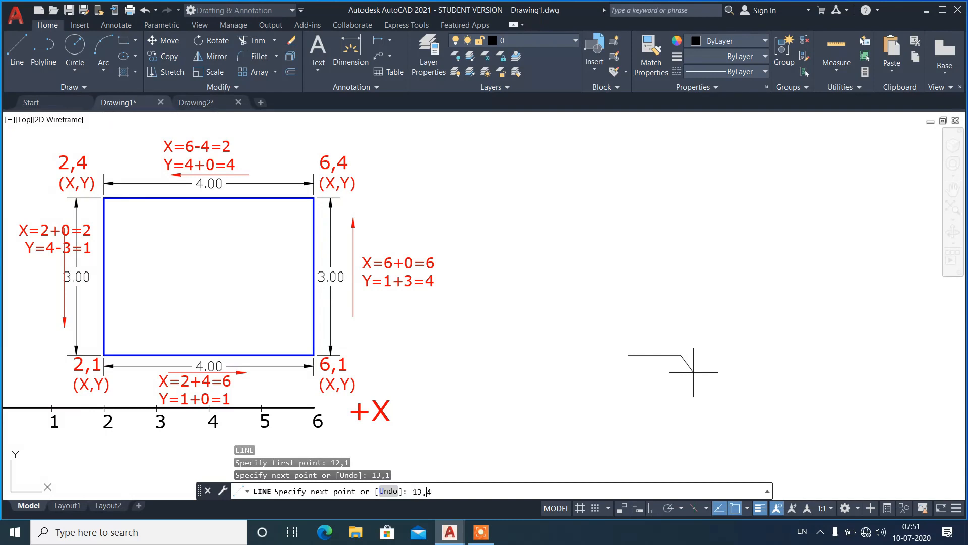
key("Return")
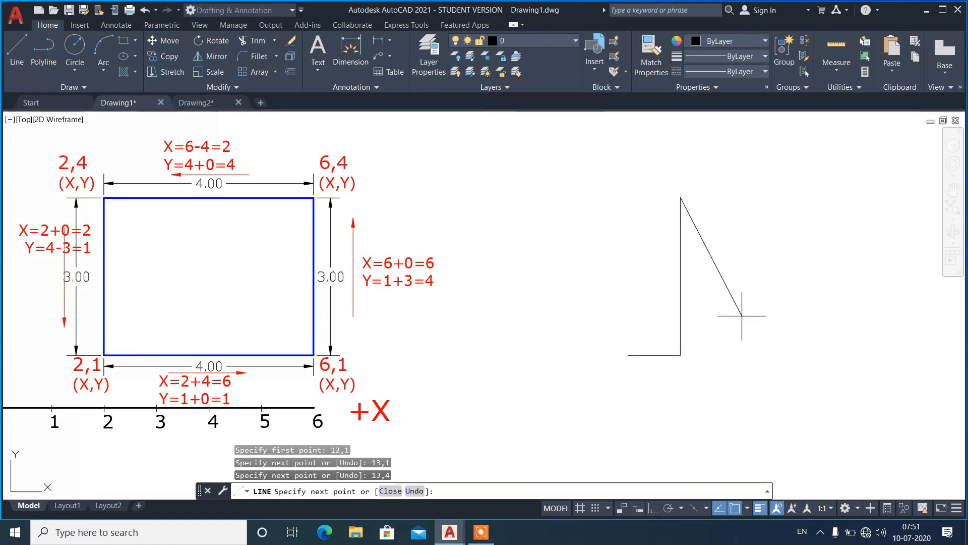
Continue the T-shaped outline with lines to absolute points 15,4 and 15,5.
type("15,4")
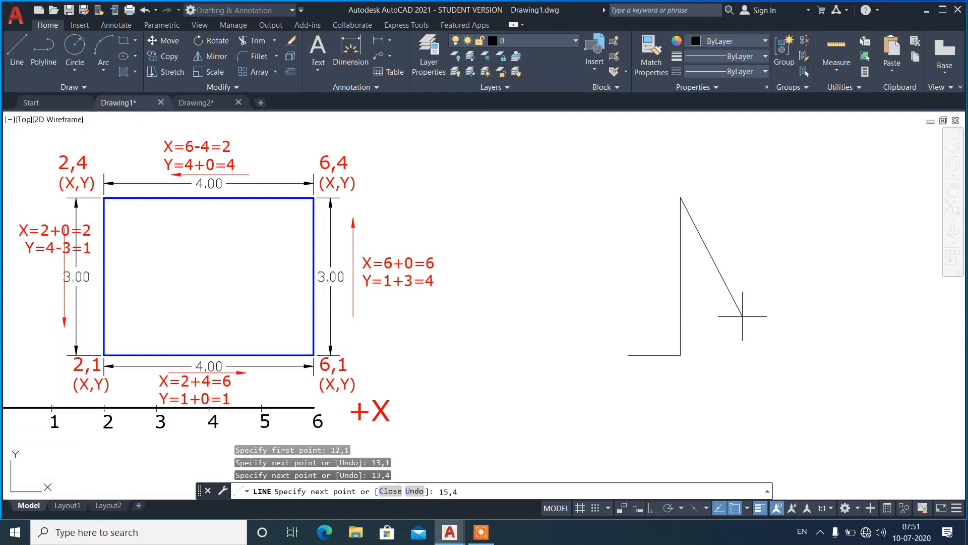
key("Return")
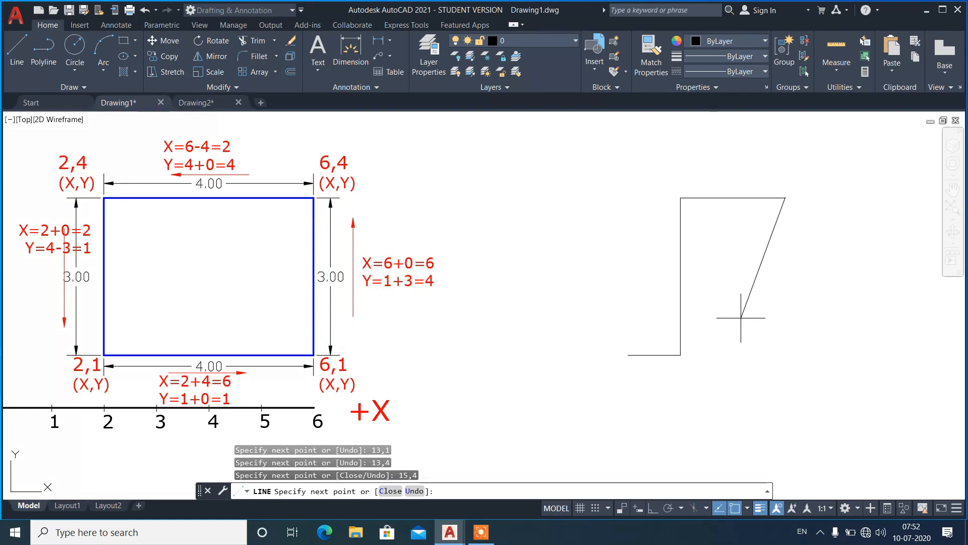
type("15")
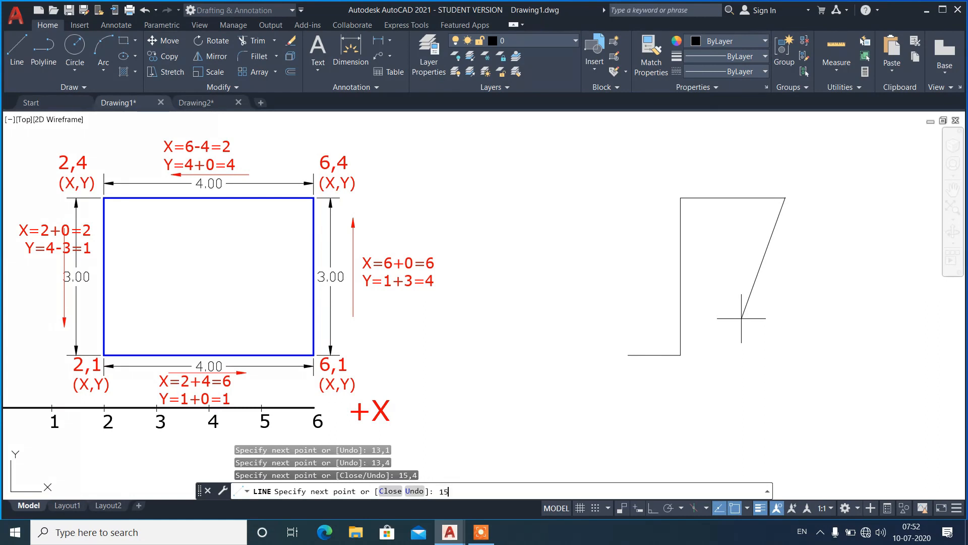
type(",5")
key("Return")
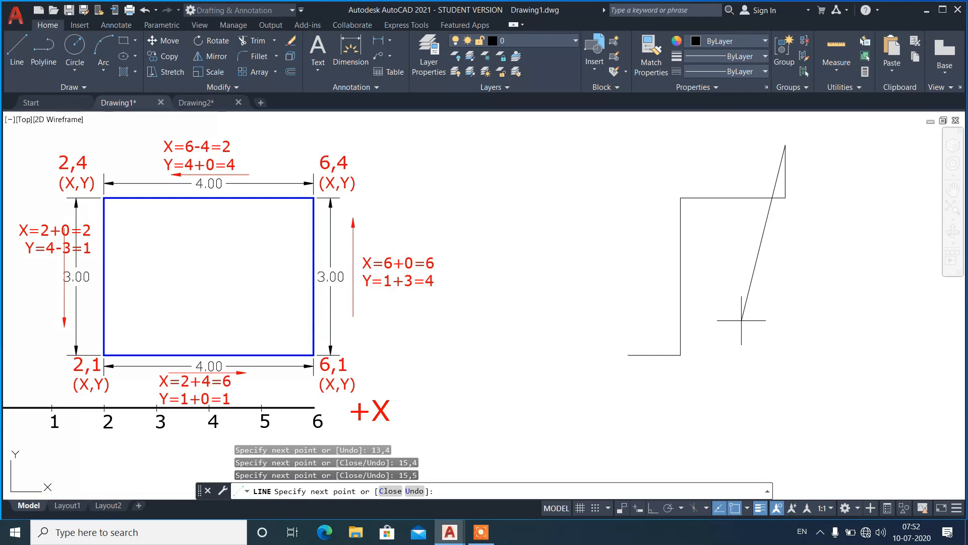
Draw the top edge of the T to absolute point 10,5 and its short left end down to 10,4.
type("0,5")
key("Return")
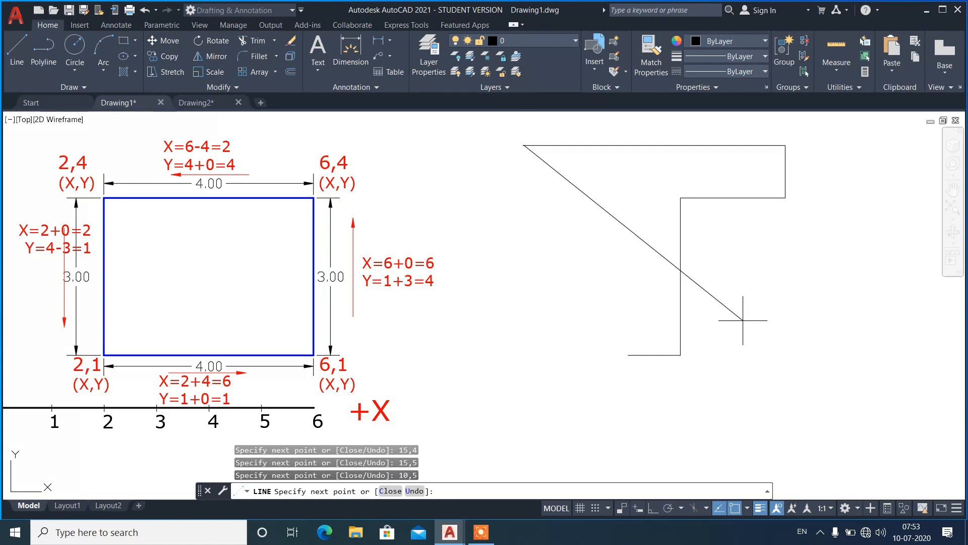
type("0,4")
key("Return")
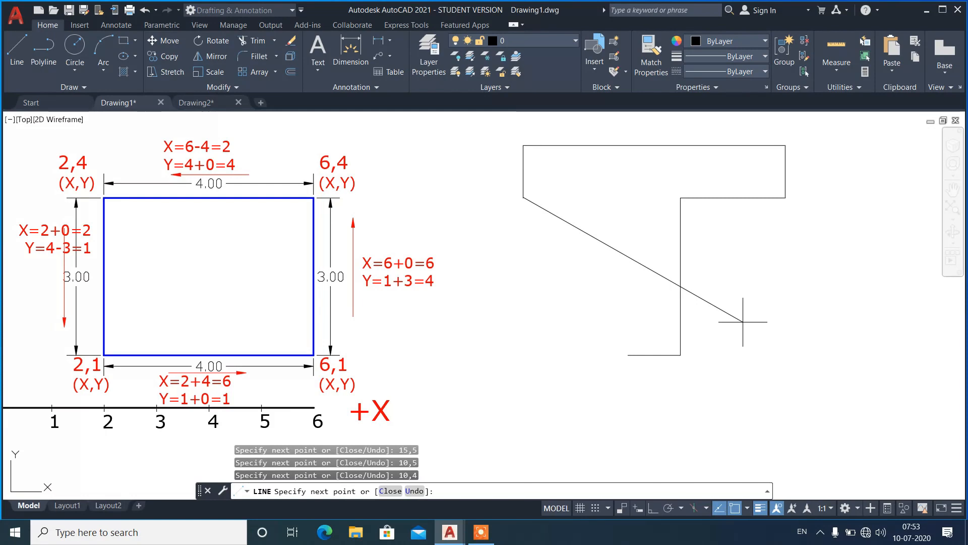
Close the T-shaped outline through absolute point 12,4 and review the entered coordinates in the command history.
type("12,4")
key("Return")
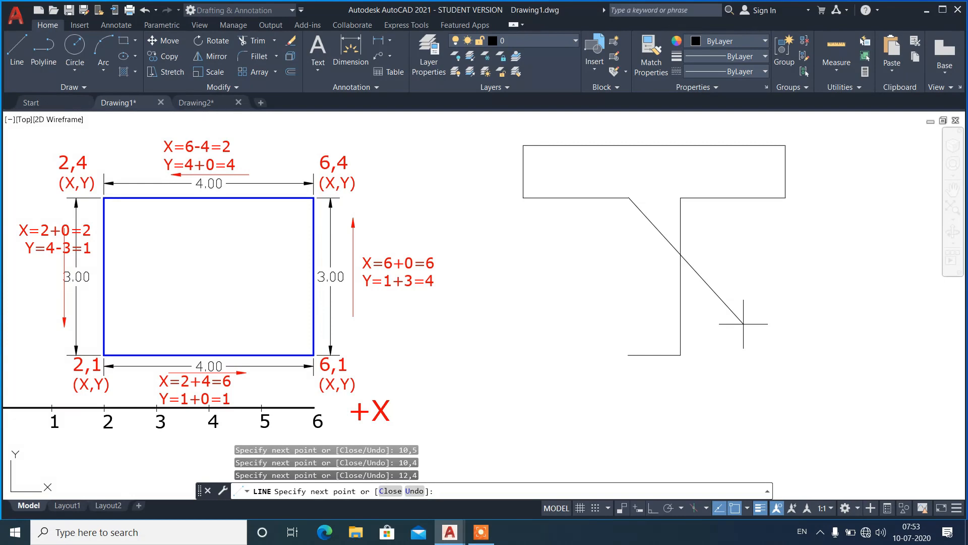
key("Return")
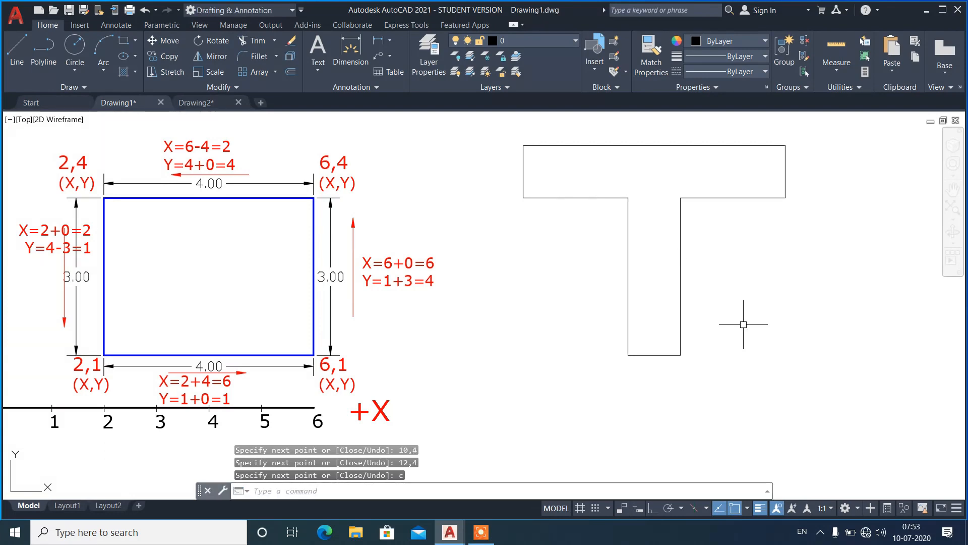
key("F2")
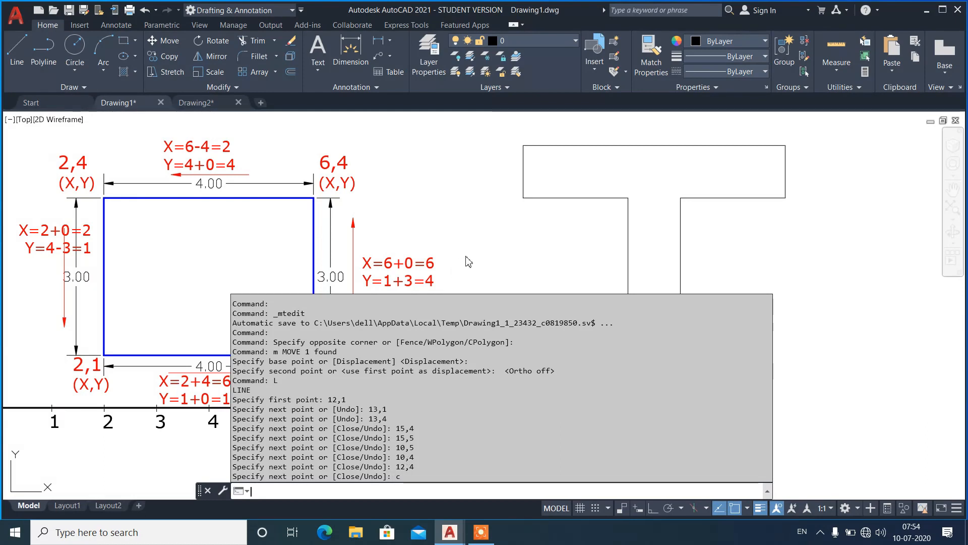
key("F2")
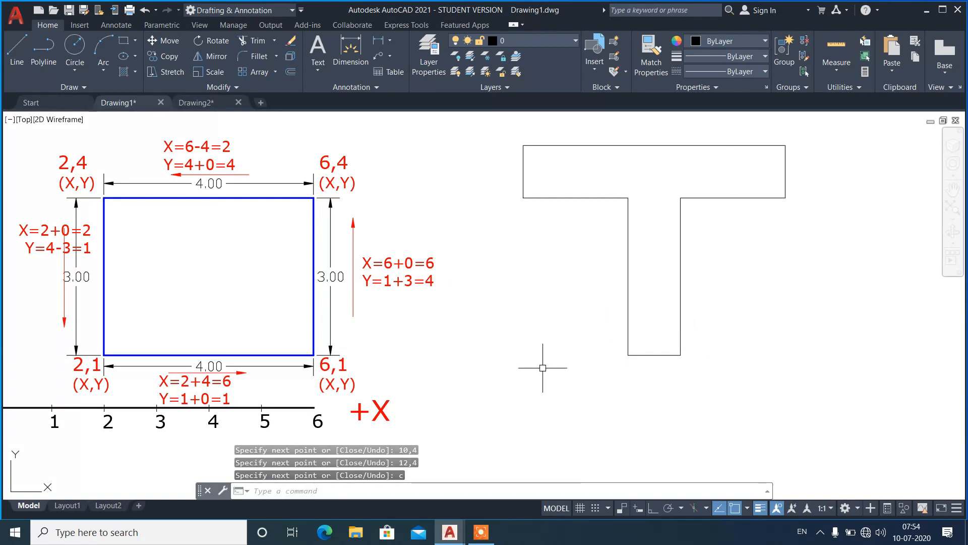
In Drawing2, start a copy of the red dimensioned figure with a horizontal line from absolute point 5,6 to 8,6.
left_click(197, 105)
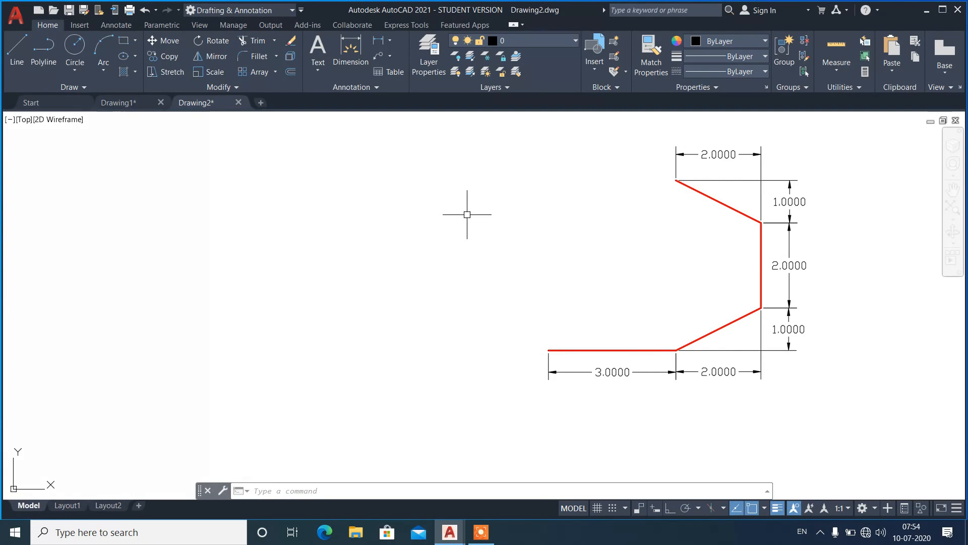
type("l")
key("Return")
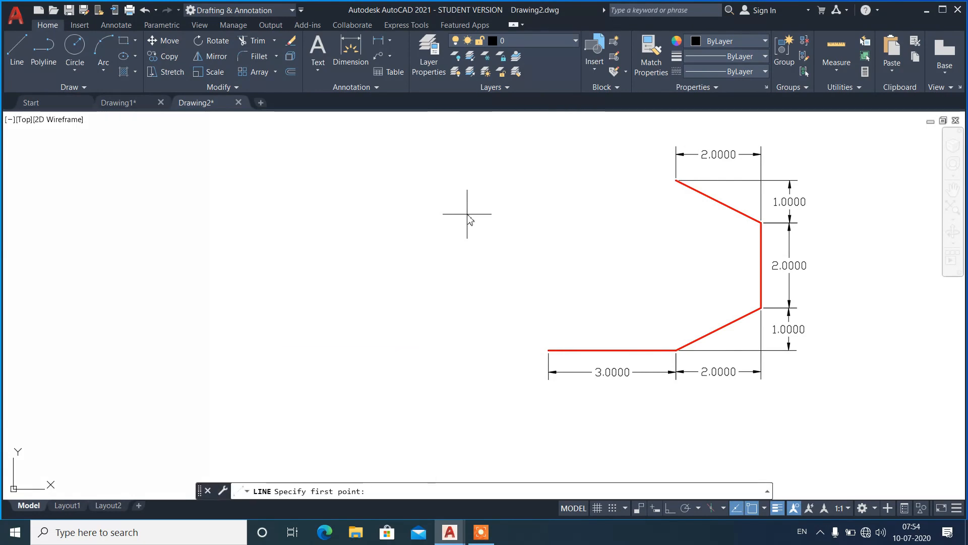
type("5,6")
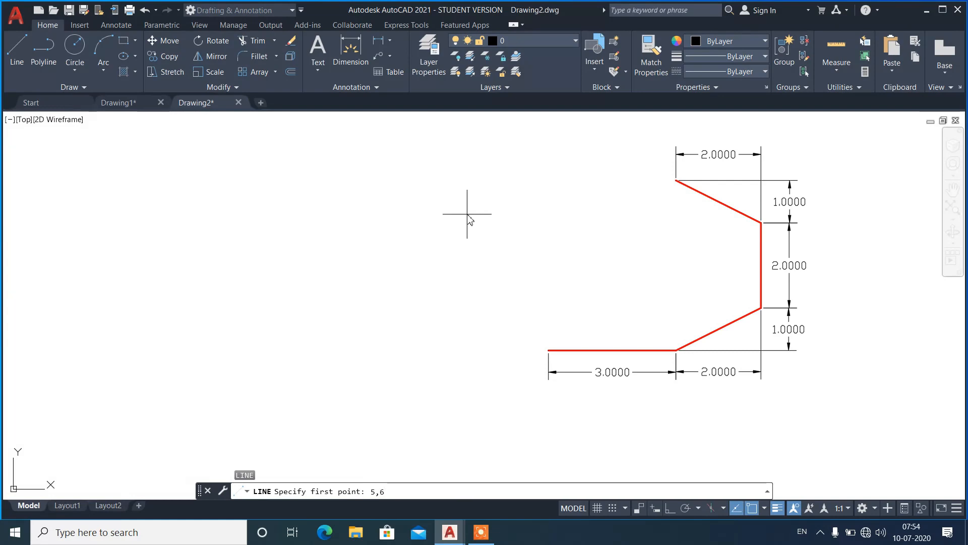
key("Return")
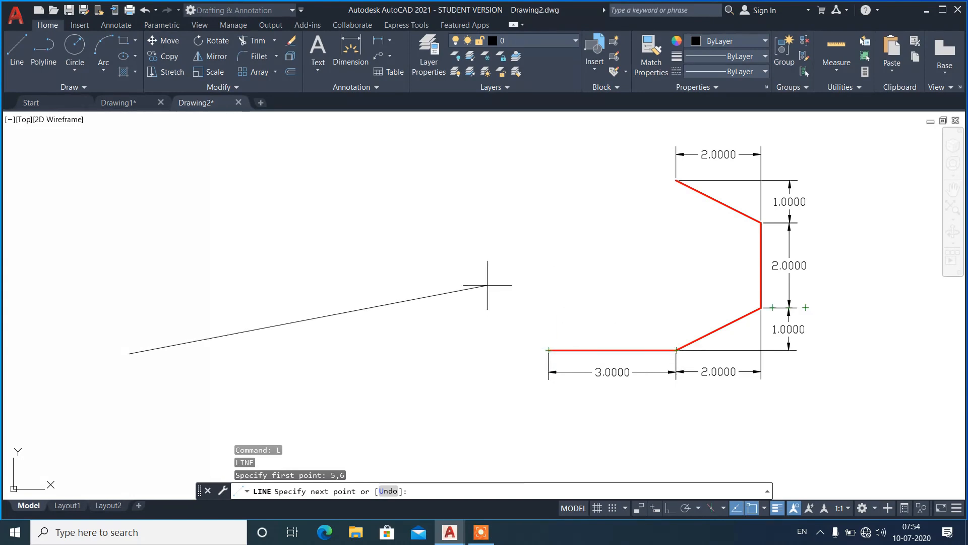
type("8,6")
key("Return")
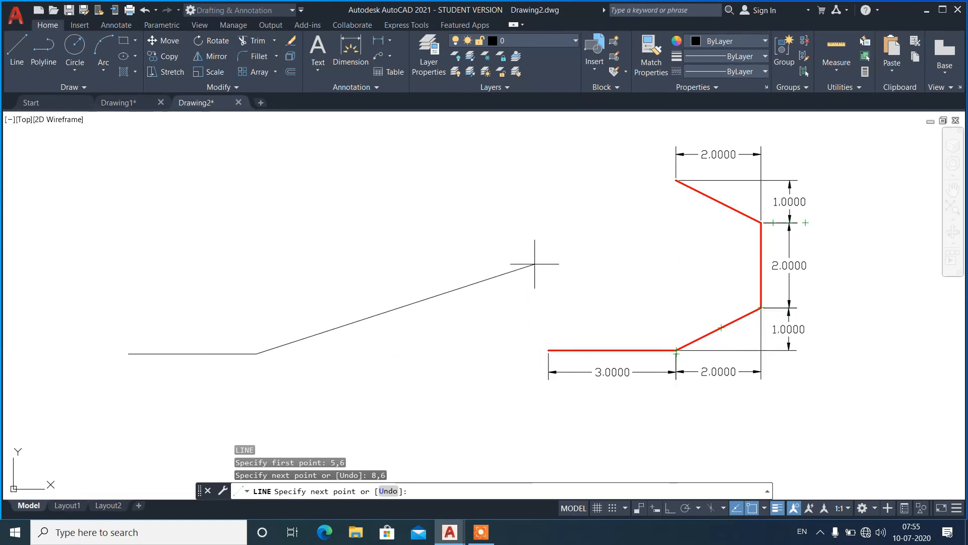
Complete the open figure with lines to absolute points 10,7, 10,9 and 8,10, leaving it unclosed.
type("10,7")
key("Return")
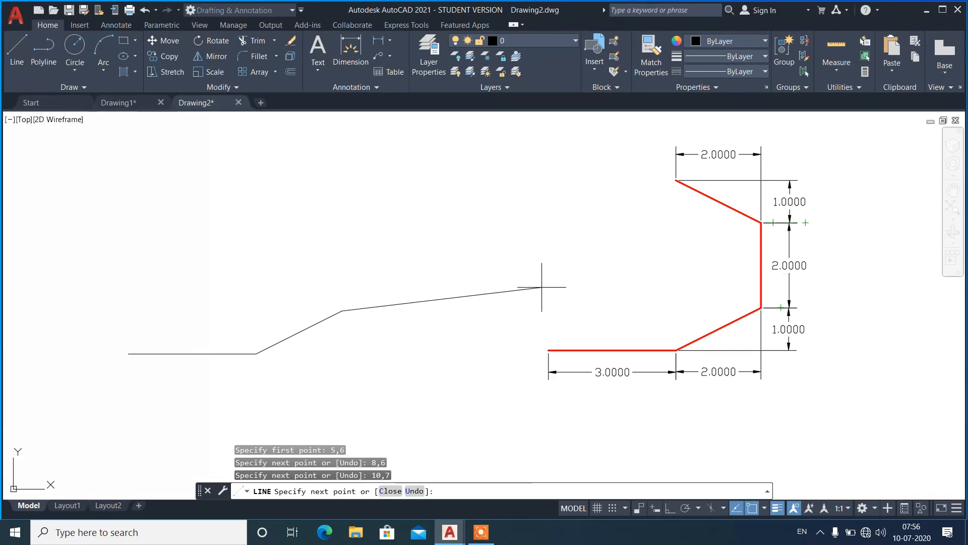
type("10,9")
key("Return")
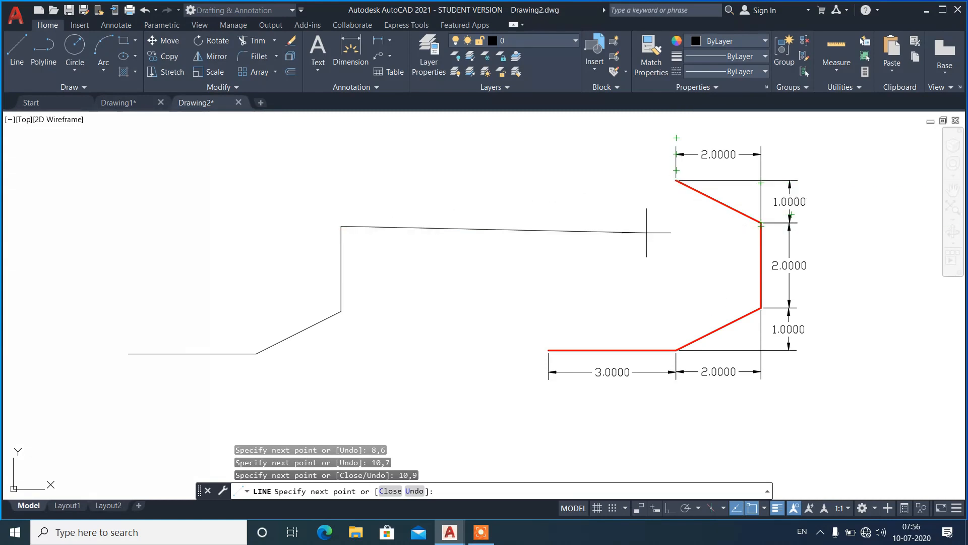
type("0")
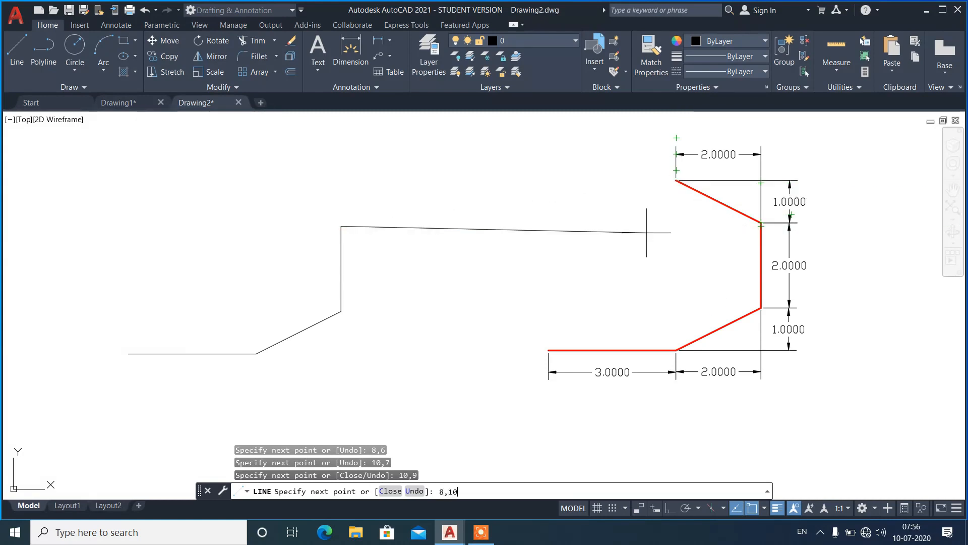
key("Return")
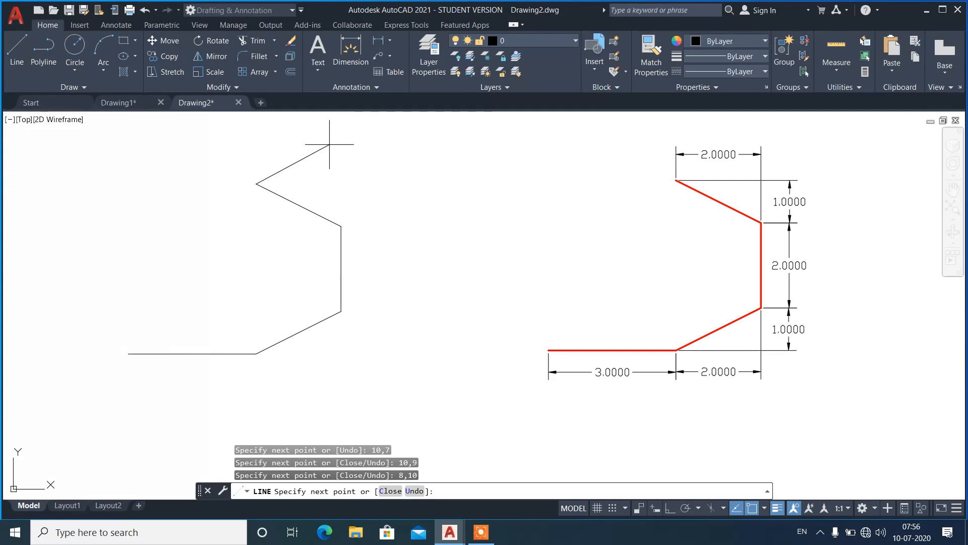
key("Escape")
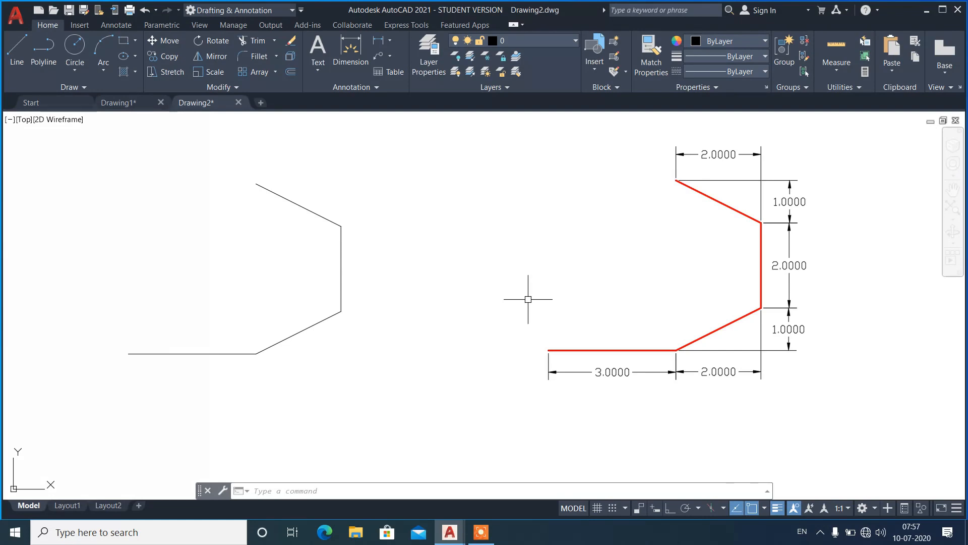
left_click(489, 529)
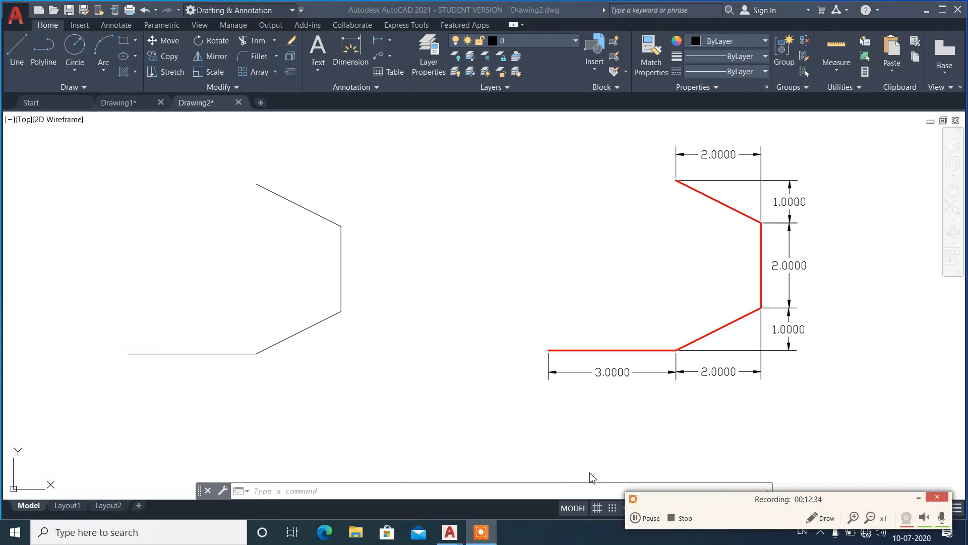